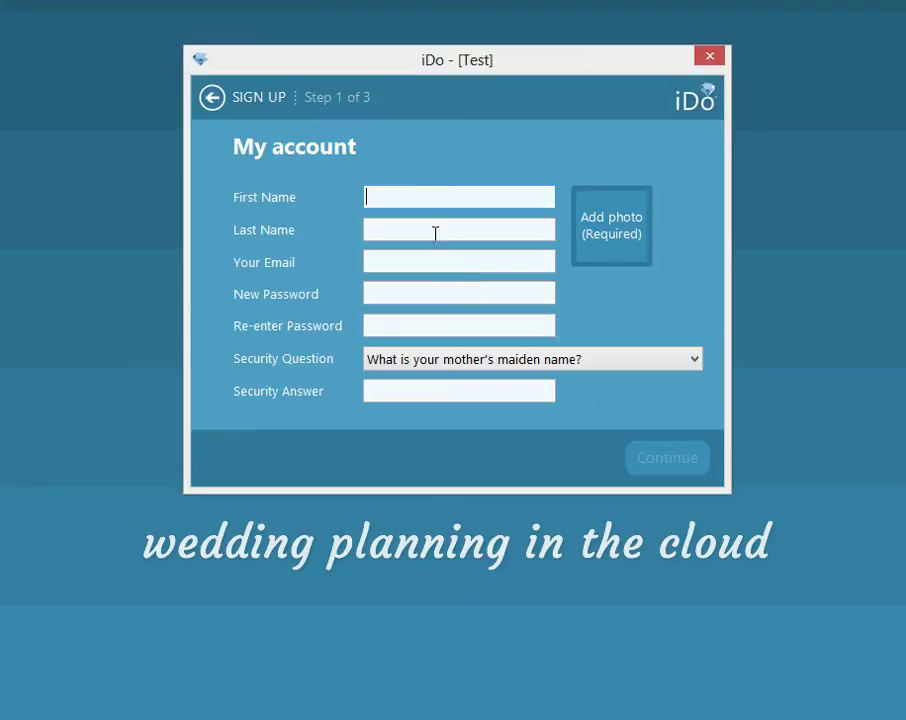
# Step: Enter the user's first name, last name and e-mail address, fixing a typo in the e-mail
pyautogui.press('Tab')
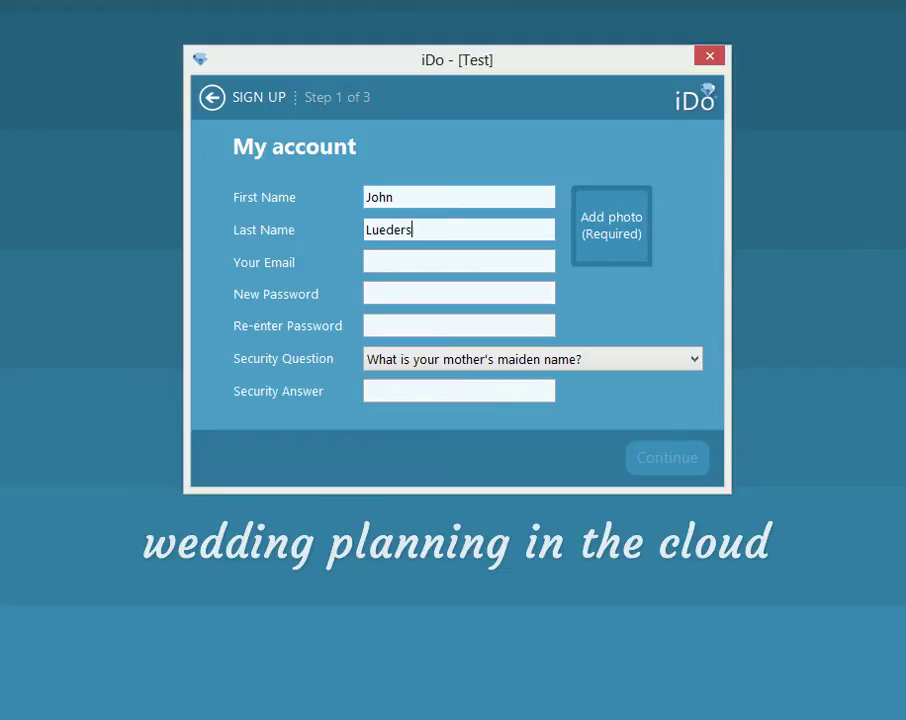
pyautogui.press('Tab')
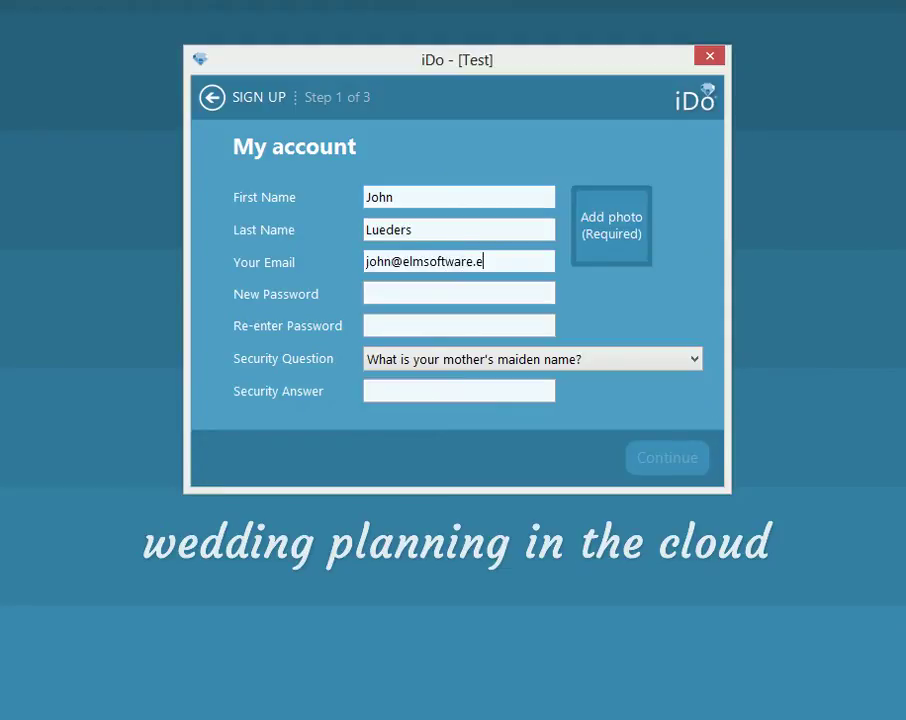
# Step: Enter and confirm the new account password, then type the security answer
pyautogui.press('Tab')
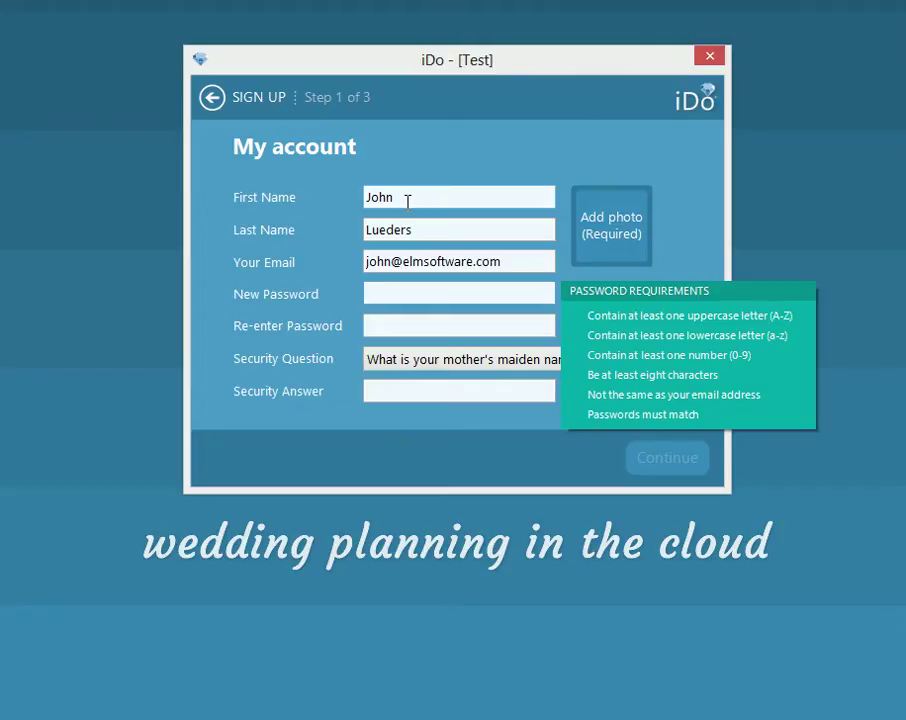
pyautogui.write('Passw0rd')
pyautogui.press('Tab')
pyautogui.write('Passw0rd')
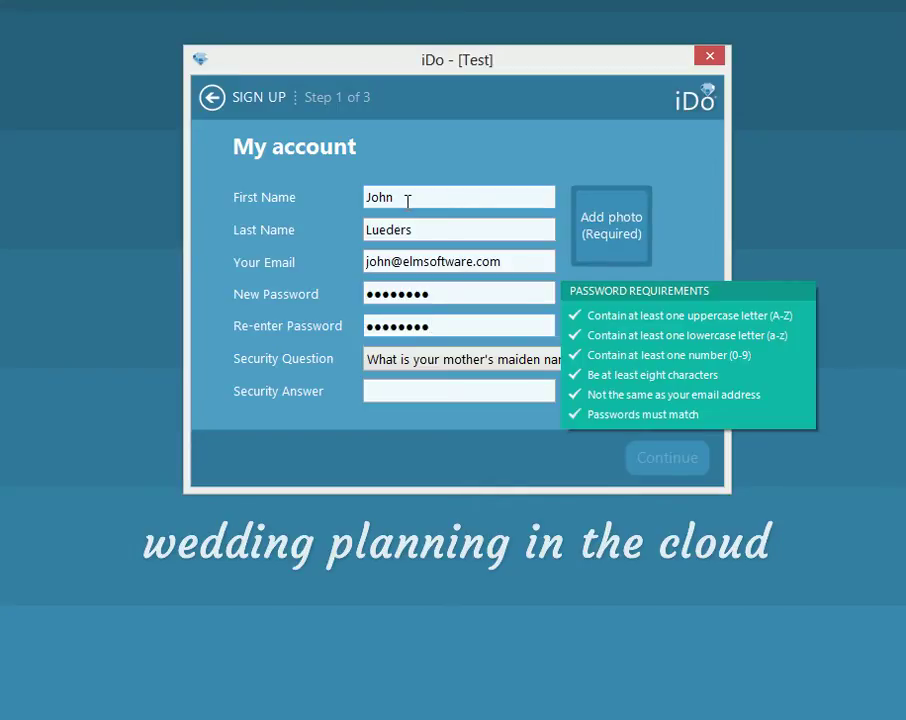
pyautogui.press('Tab')
pyautogui.press('Tab')
pyautogui.write('Some')
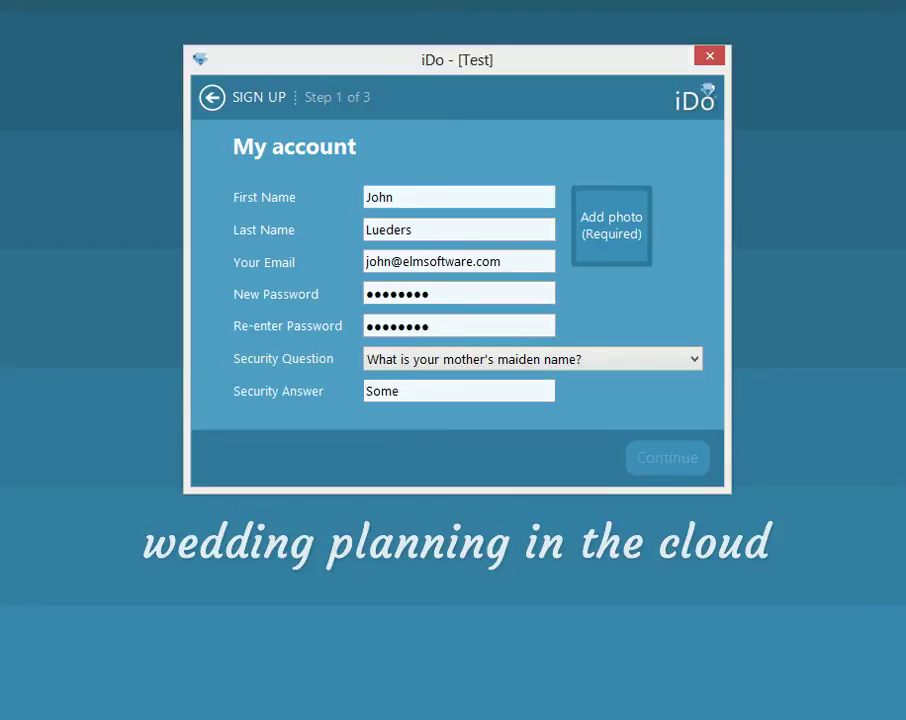
pyautogui.write('thing')
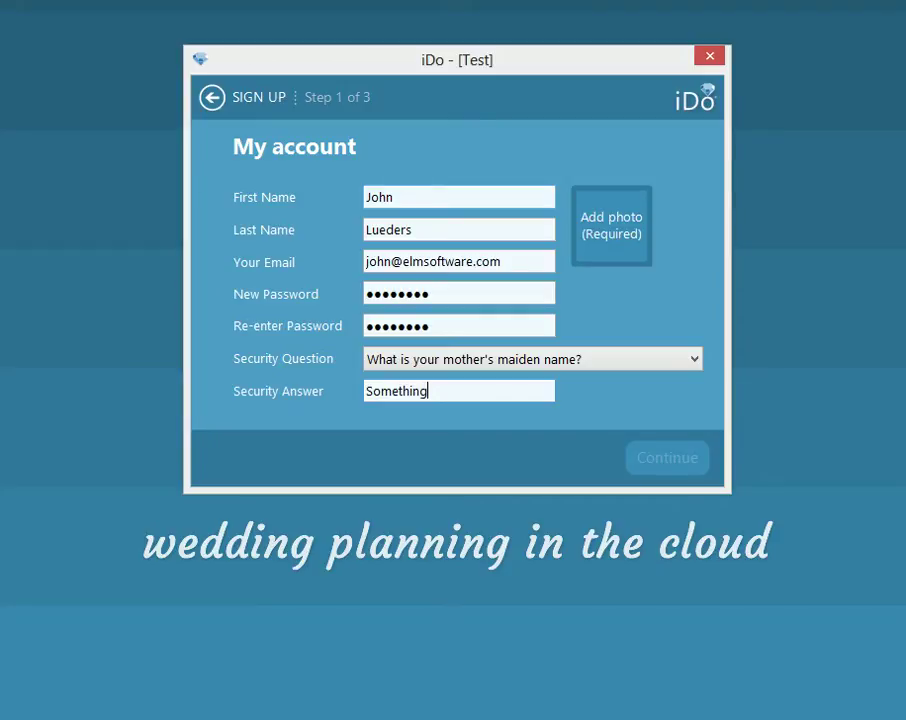
# Step: Add the JPG from the iDo Demo folder as the profile photo, cropped tightly around the face
pyautogui.click(616, 244)
pyautogui.doubleClick(414, 192)
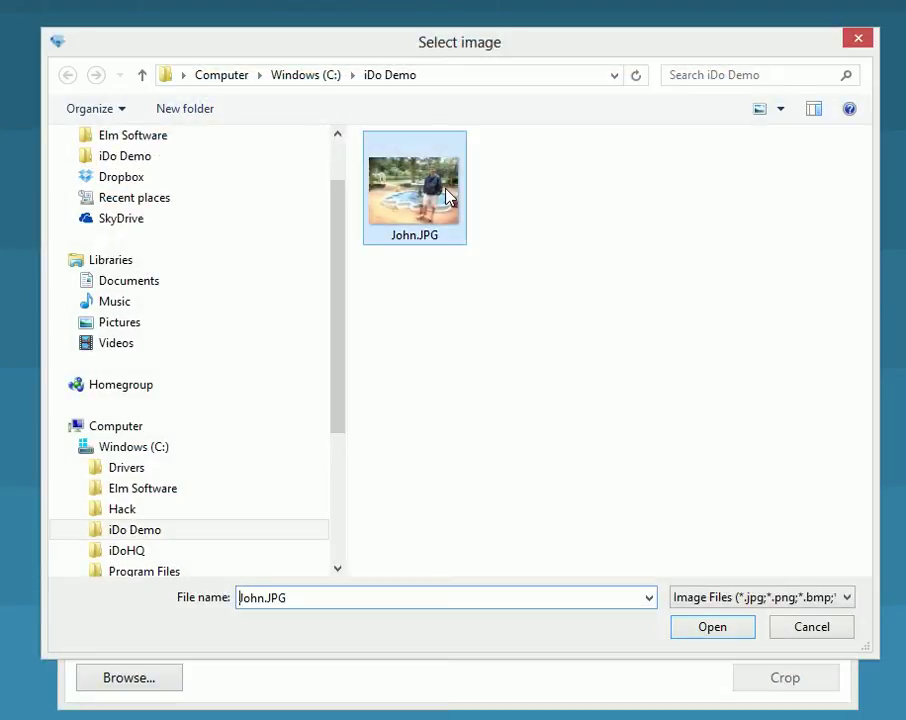
pyautogui.moveTo(267, 273); pyautogui.dragTo(673, 329)
pyautogui.moveTo(684, 378); pyautogui.dragTo(587, 312)
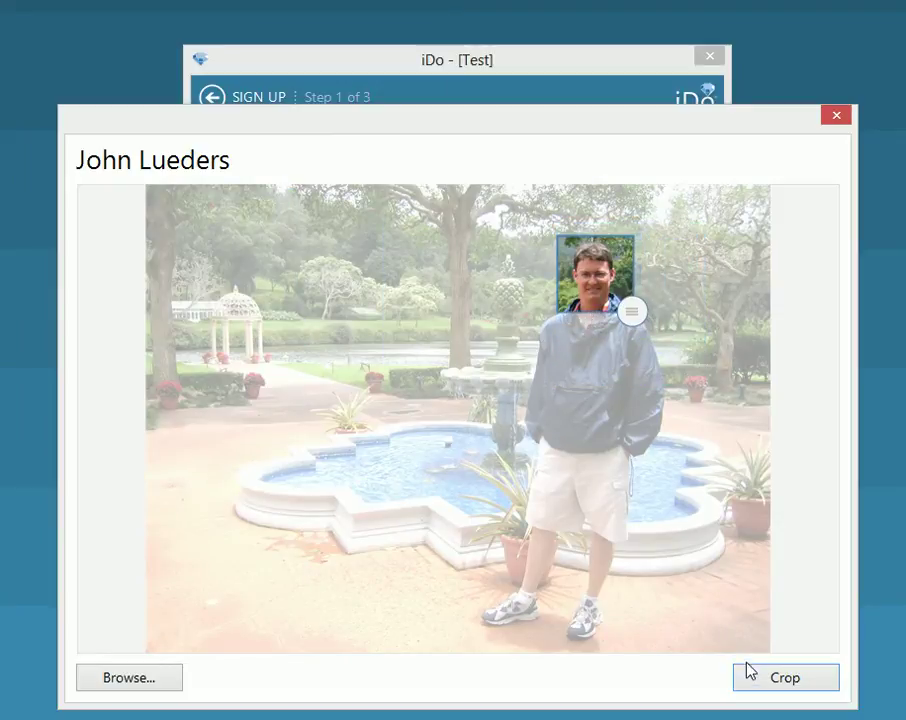
pyautogui.click(752, 674)
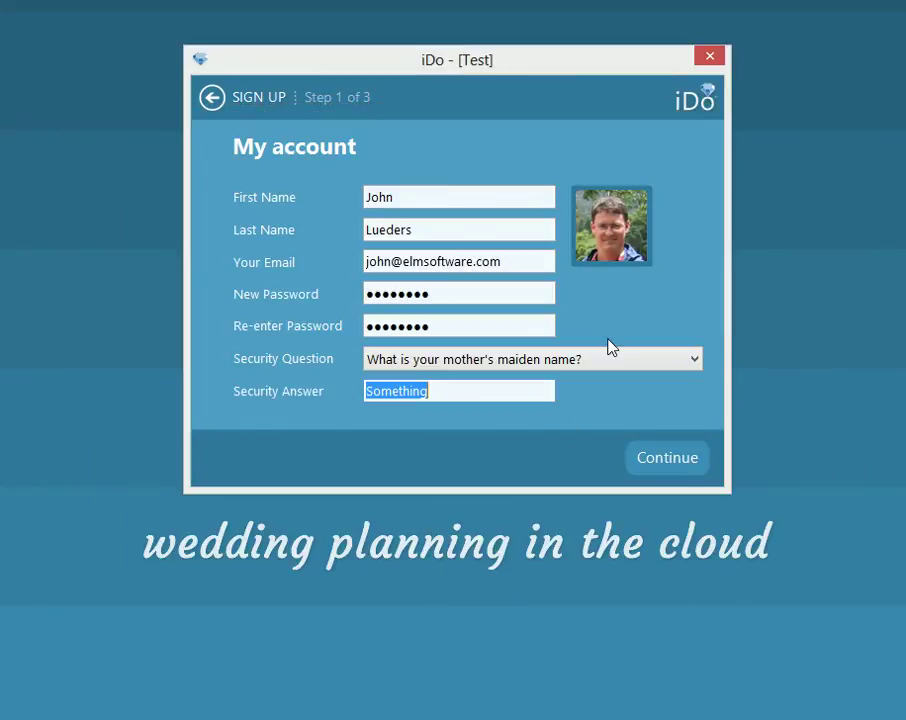
# Step: Continue to the order step and review the billing notice for the prorated first month
pyautogui.click(688, 468)
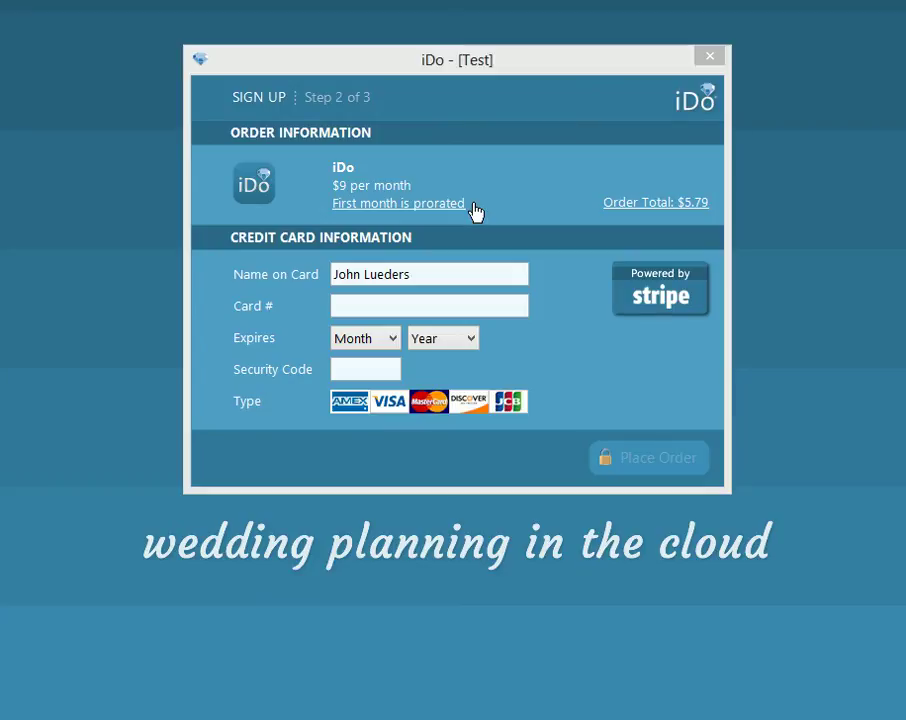
pyautogui.click(417, 212)
pyautogui.moveTo(418, 251); pyautogui.dragTo(423, 206)
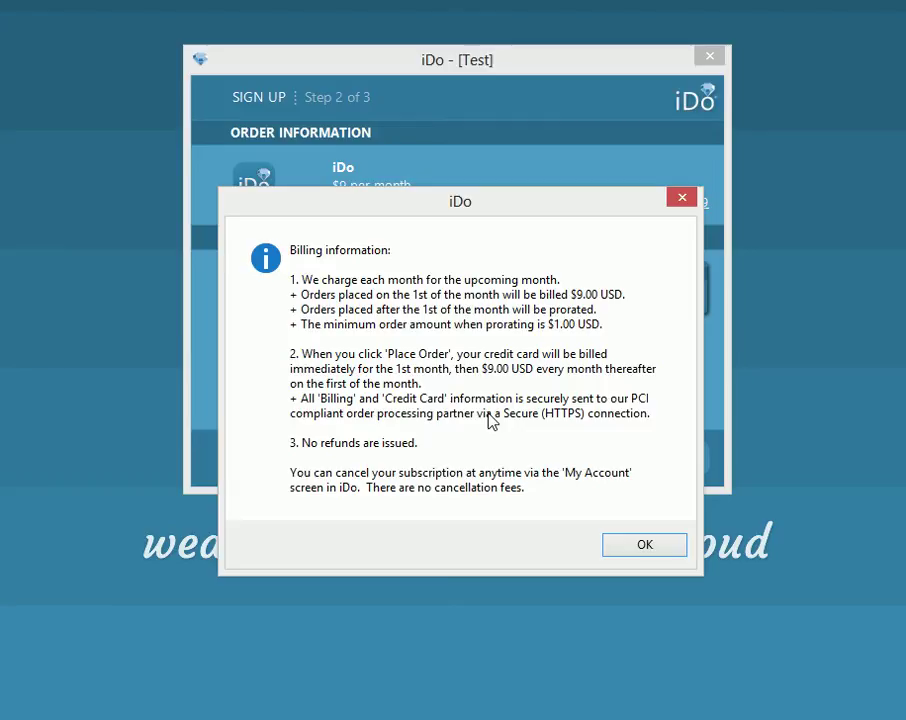
pyautogui.click(632, 548)
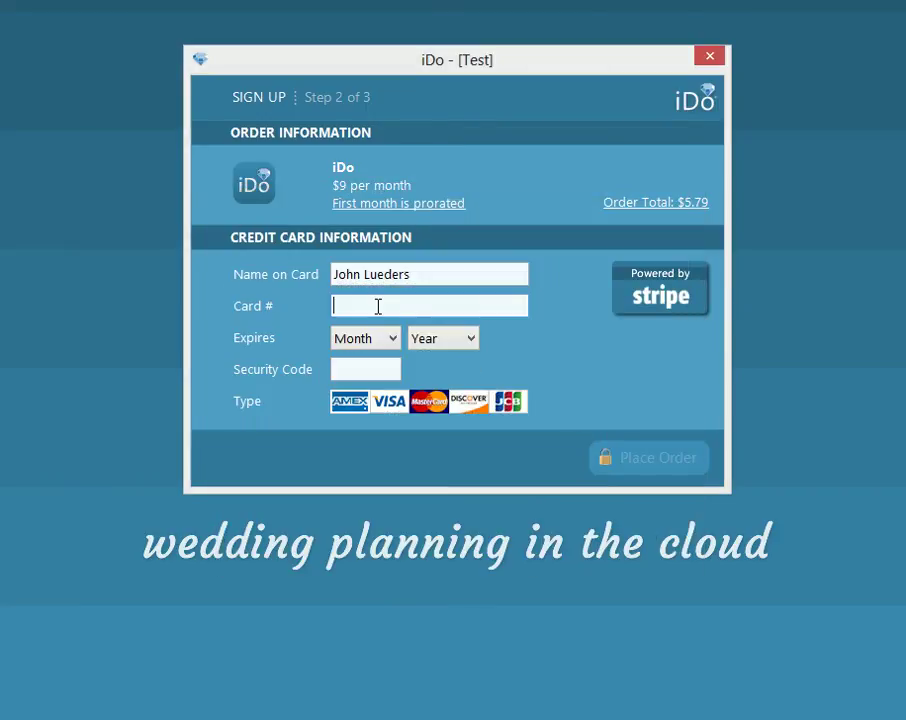
# Step: Enter the card number, Jan 2015 expiry and card security code, then place the order
pyautogui.write('4242')
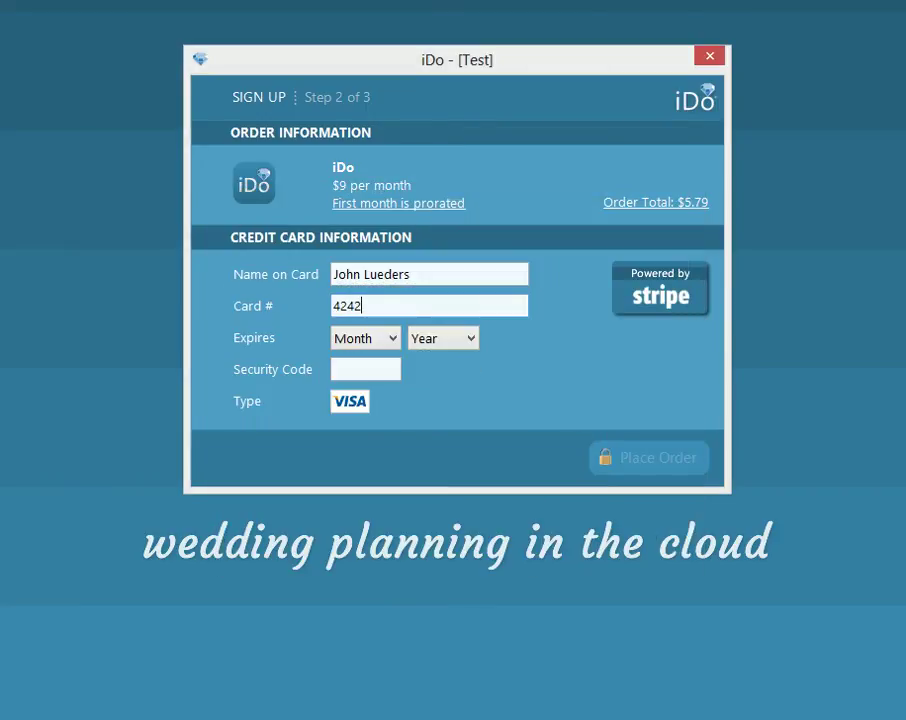
pyautogui.write('424242424242')
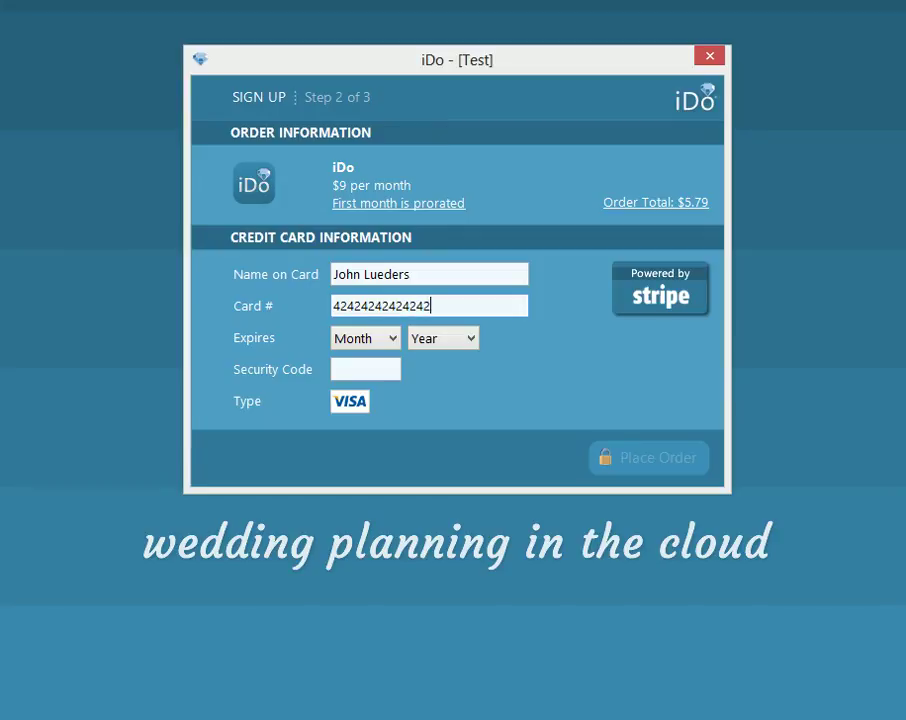
pyautogui.click(378, 345)
pyautogui.click(374, 378)
pyautogui.click(429, 341)
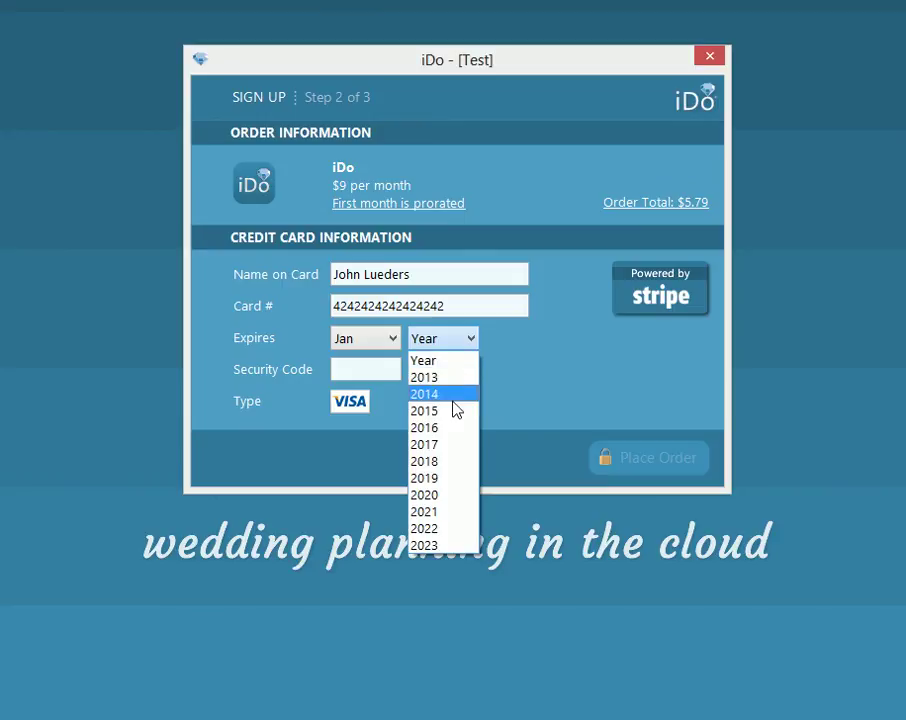
pyautogui.click(453, 411)
pyautogui.click(360, 368)
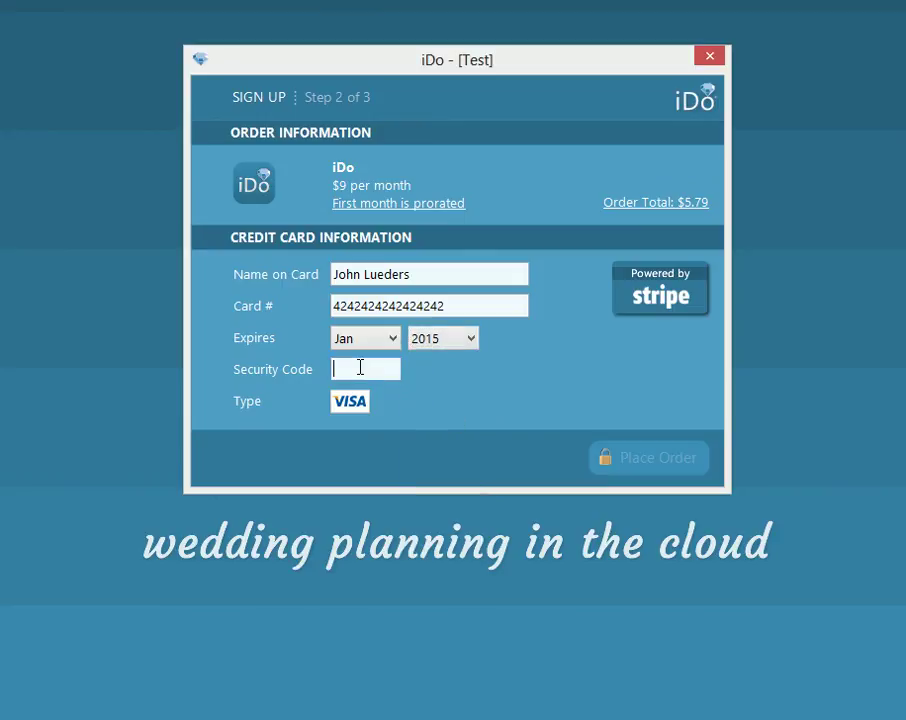
pyautogui.write('555')
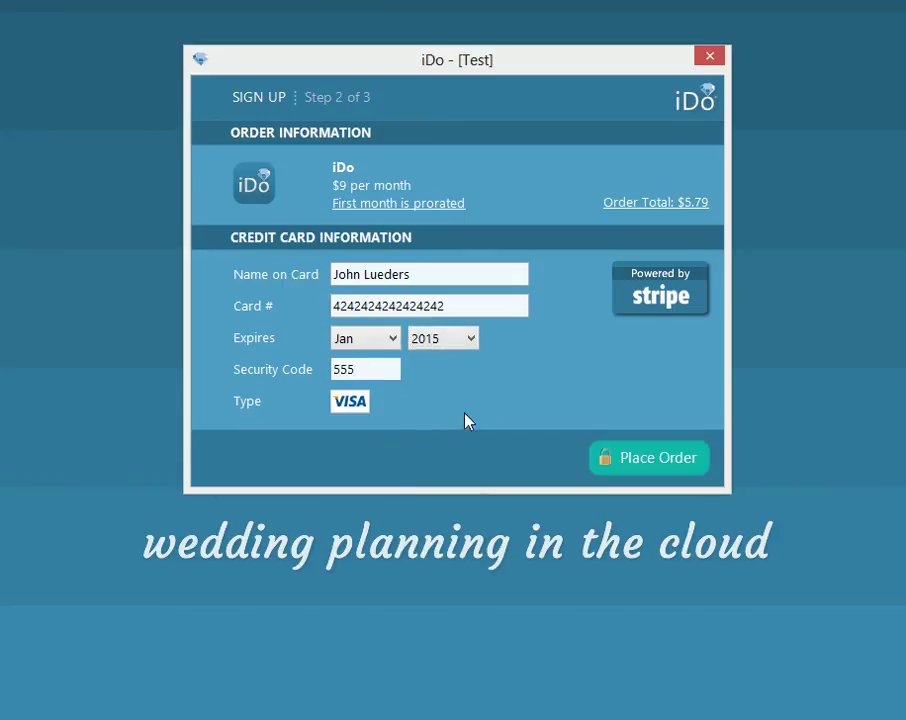
pyautogui.click(660, 462)
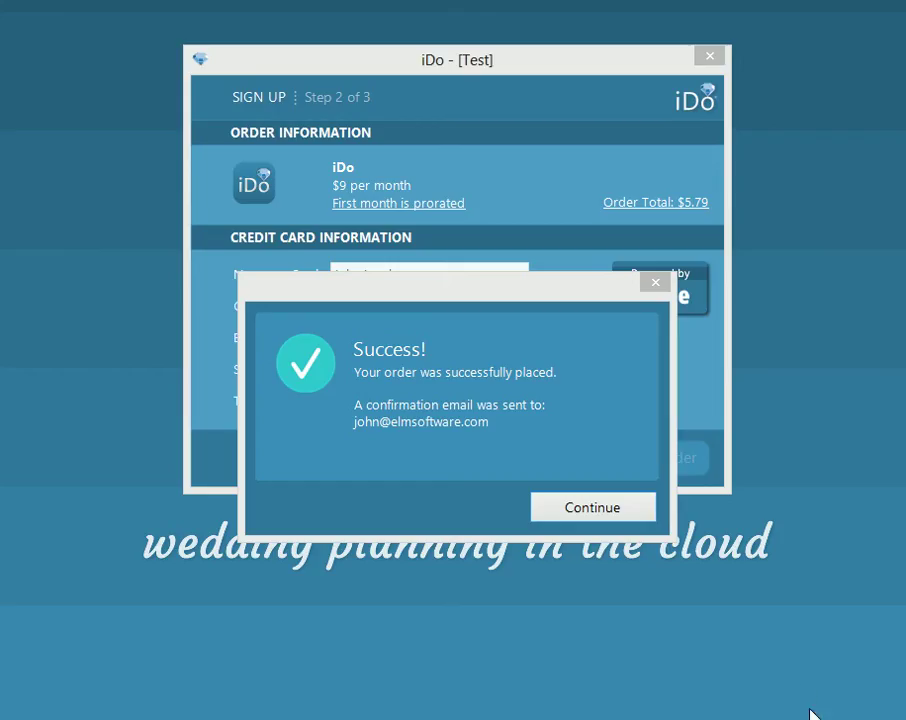
# Step: Acknowledge the Success notice to reach Step 3, Create Cloud
pyautogui.click(565, 510)
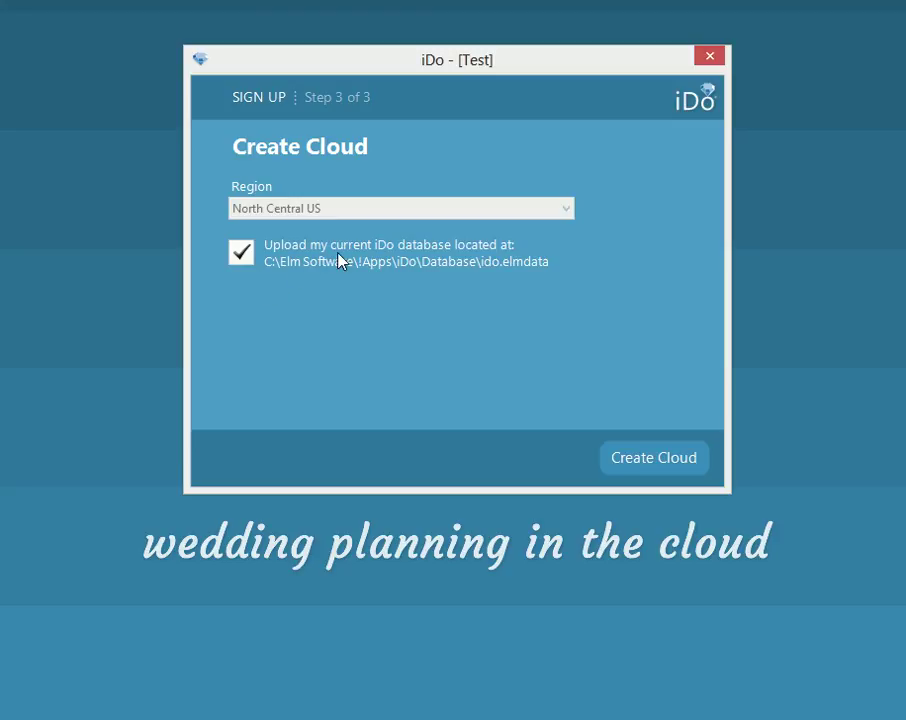
# Step: Turn off 'Upload my current iDo database' and create the cloud in North Central US
pyautogui.click(244, 258)
pyautogui.click(694, 470)
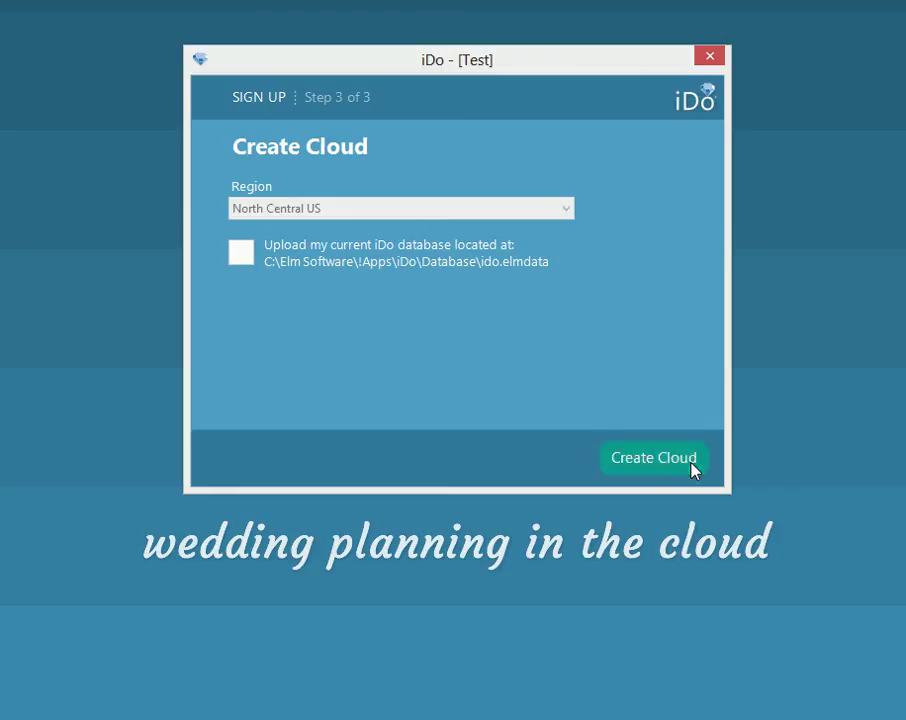